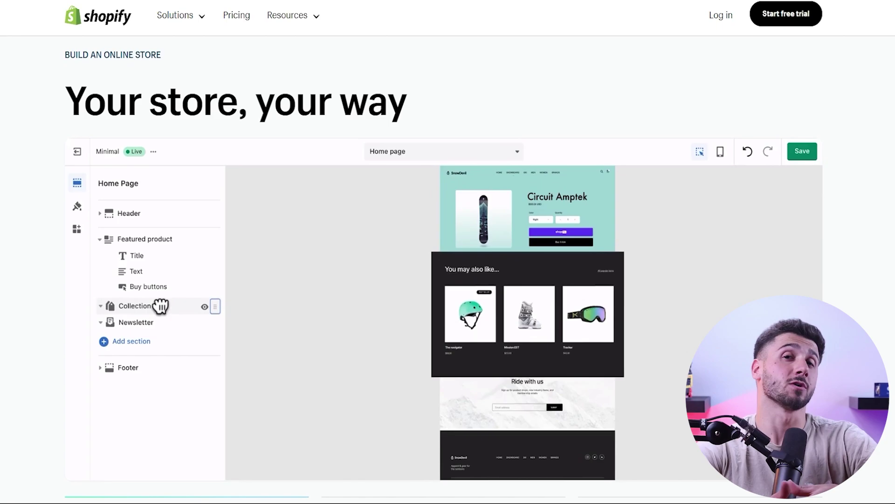
Scroll down the Shopify homepage toward the industry-grouped example online stores.
scroll(444, 275, down, 4)
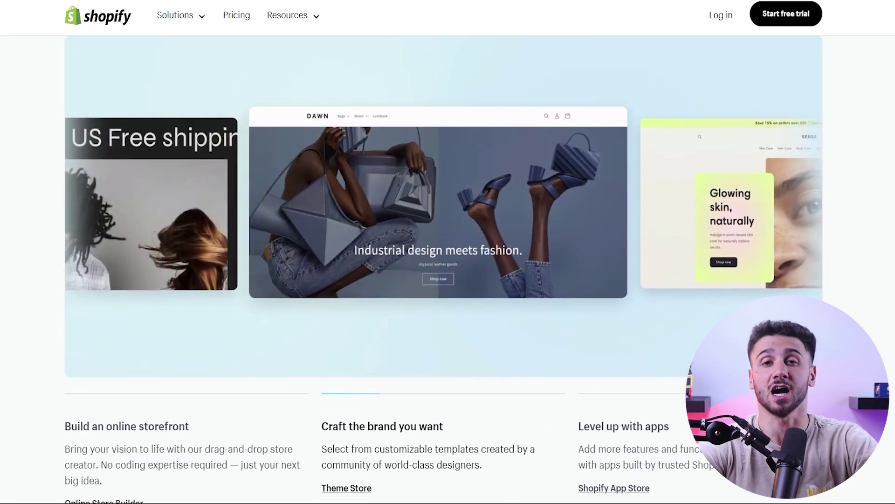
scroll(443, 275, down, 4)
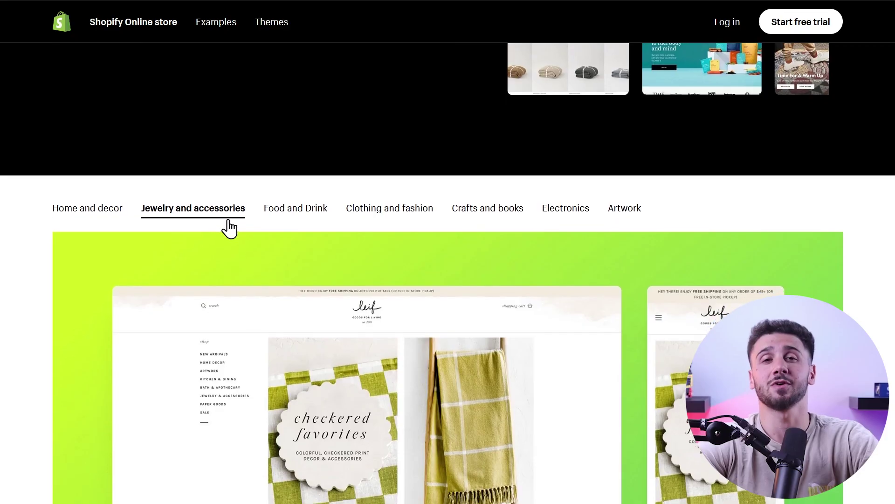
Browse the Food and Drink, Clothing and fashion, and Crafts and books example stores.
scroll(223, 226, down, 3)
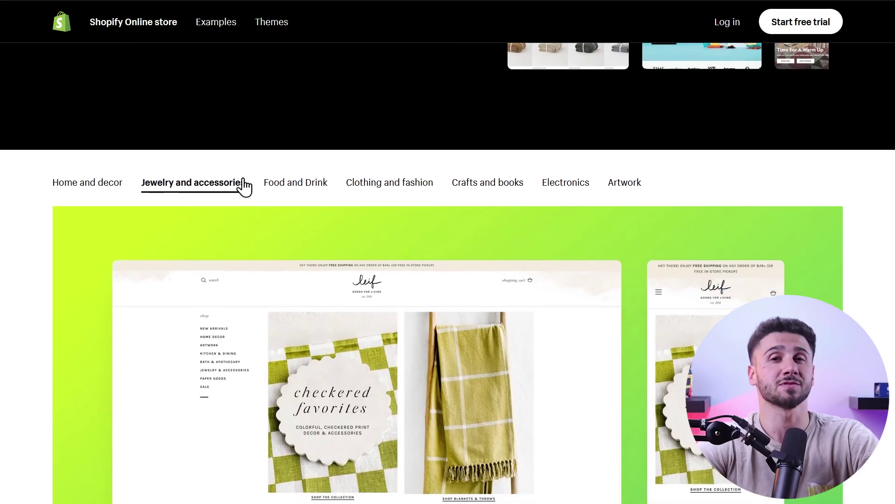
click(292, 176)
scroll(363, 136, down, 3)
click(366, 133)
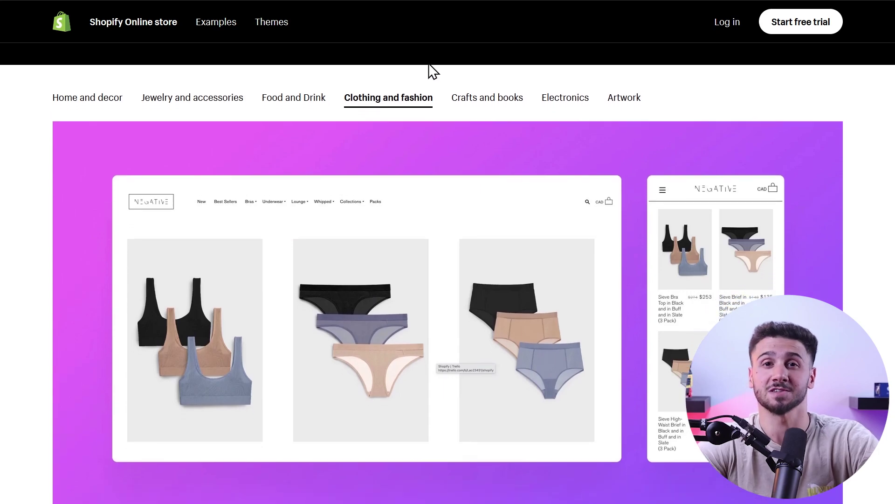
click(472, 80)
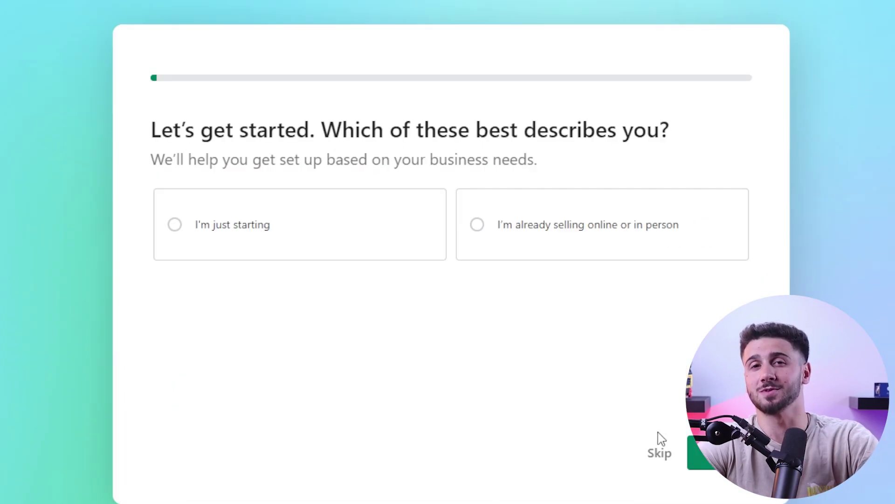
Answer the starting-out and where-to-sell questions, then skip 'What do you plan to sell first?'.
click(659, 447)
click(648, 479)
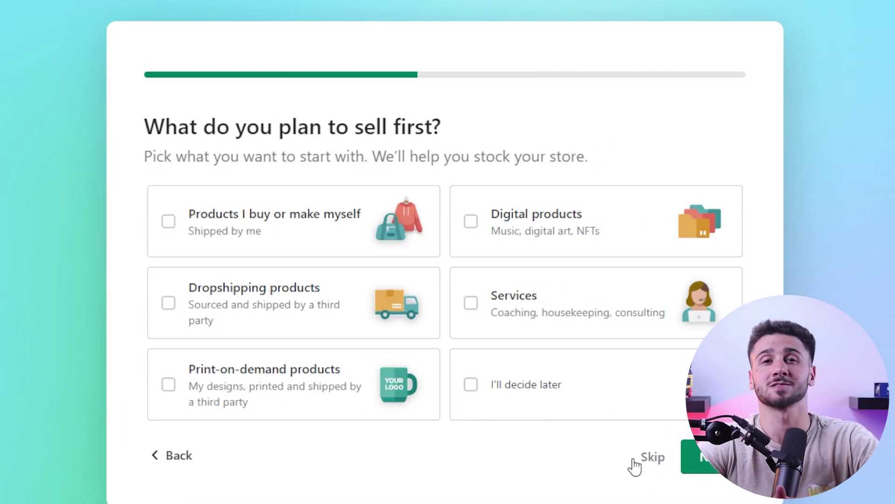
click(629, 457)
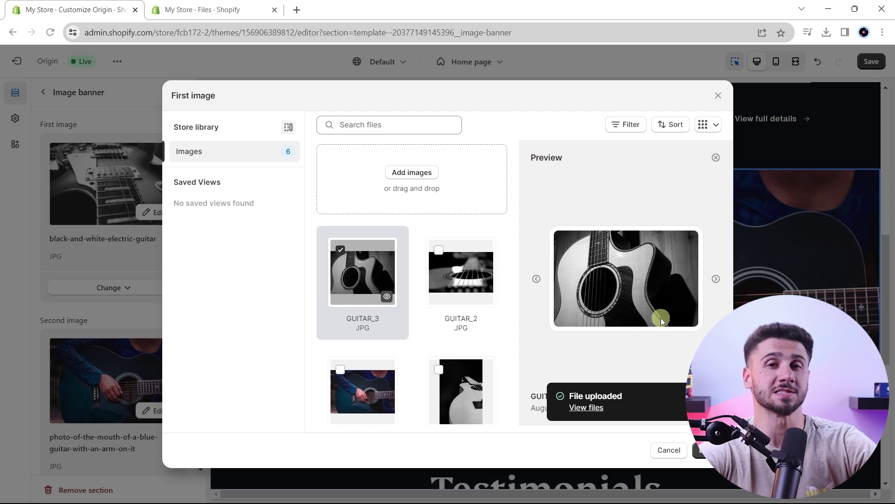
Set GUITAR_3 as the banner's first image and drag the Image banner section higher.
click(710, 449)
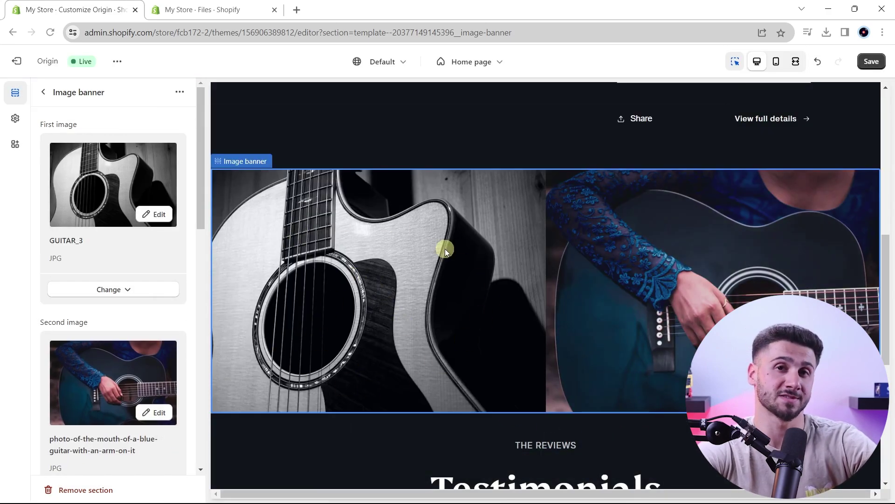
click(45, 93)
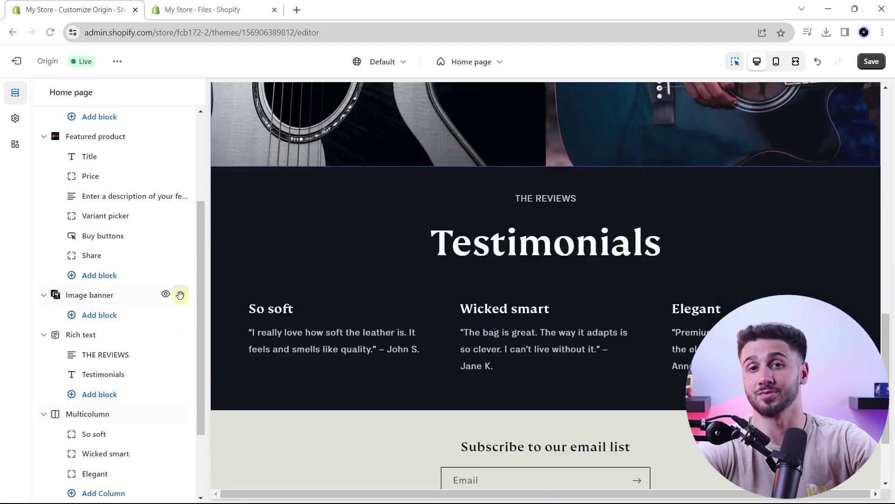
drag(180, 295, 179, 271)
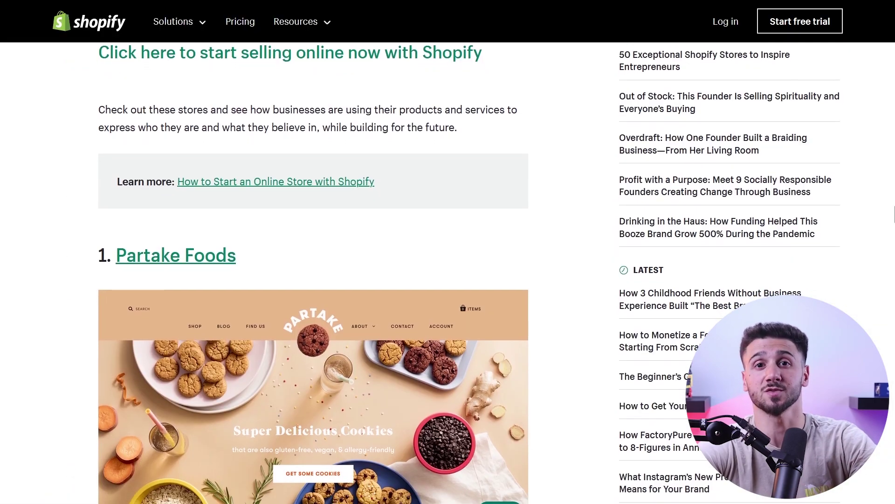
scroll(817, 155, down, 2)
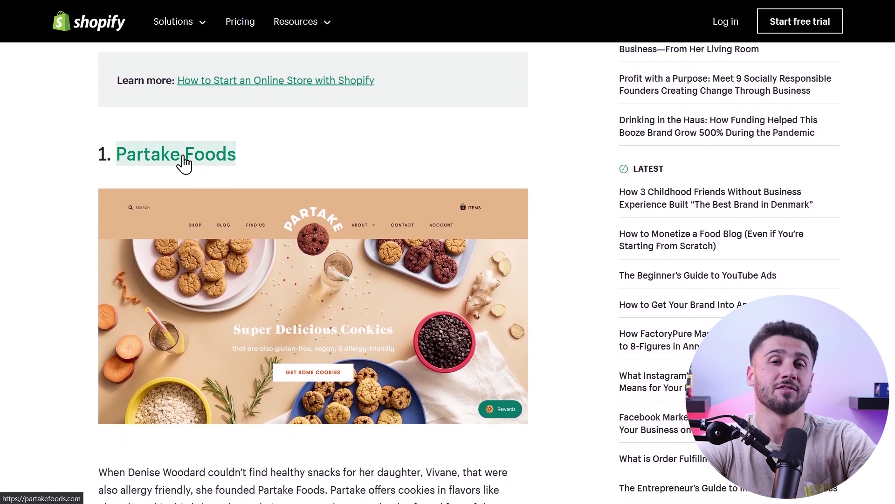
Open the Partake Foods website from the blog article and scroll through it.
click(184, 163)
scroll(188, 133, down, 4)
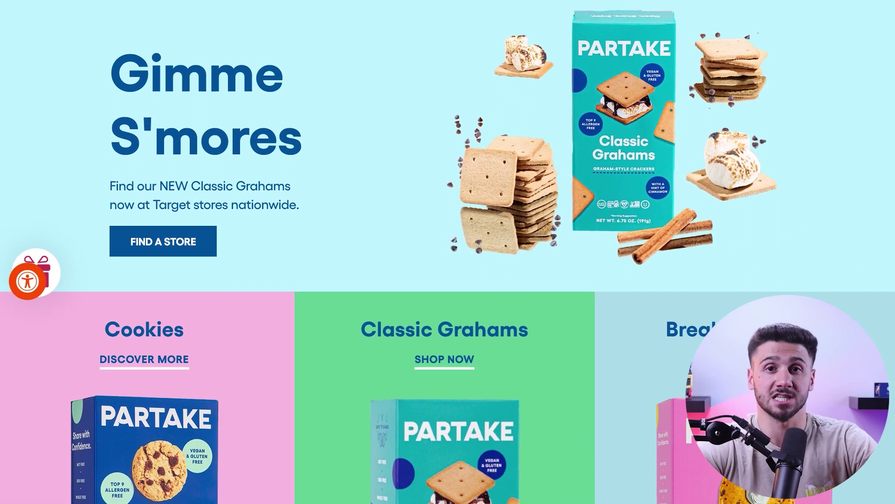
scroll(447, 252, down, 3)
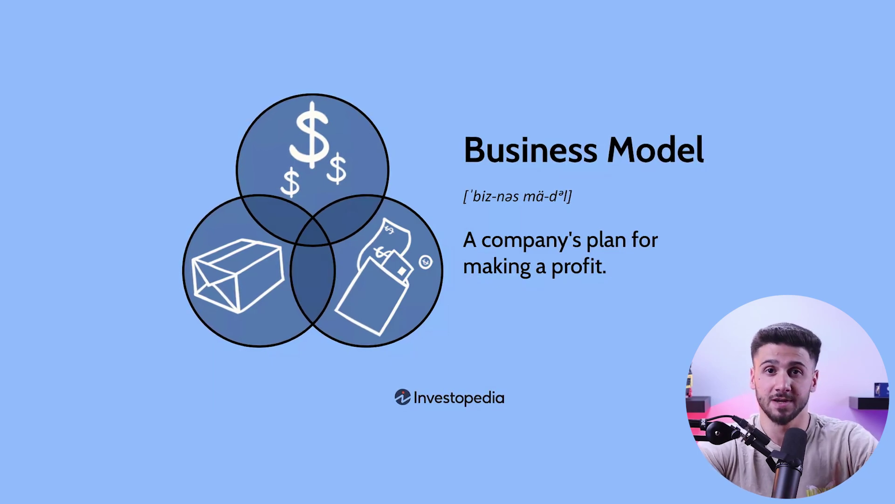
Scroll through the article explaining the B2C, B2B, C2C and C2B business models.
scroll(448, 252, down, 2)
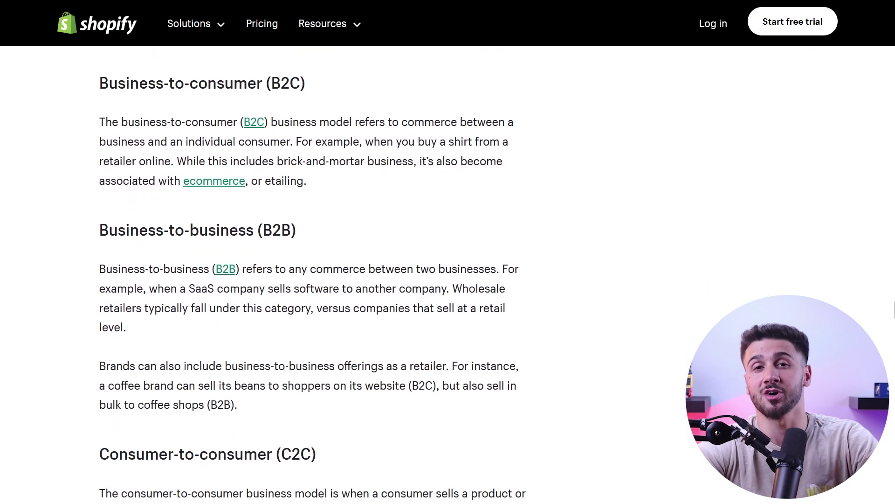
scroll(448, 252, down, 3)
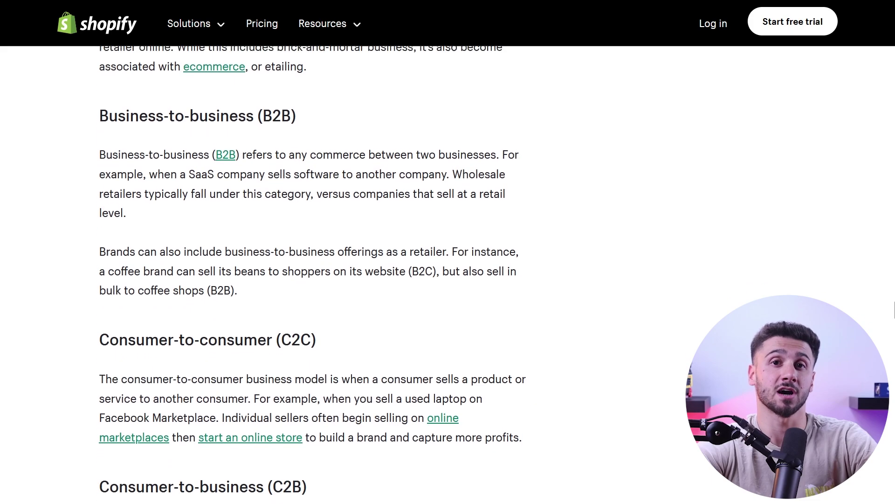
scroll(448, 252, down, 3)
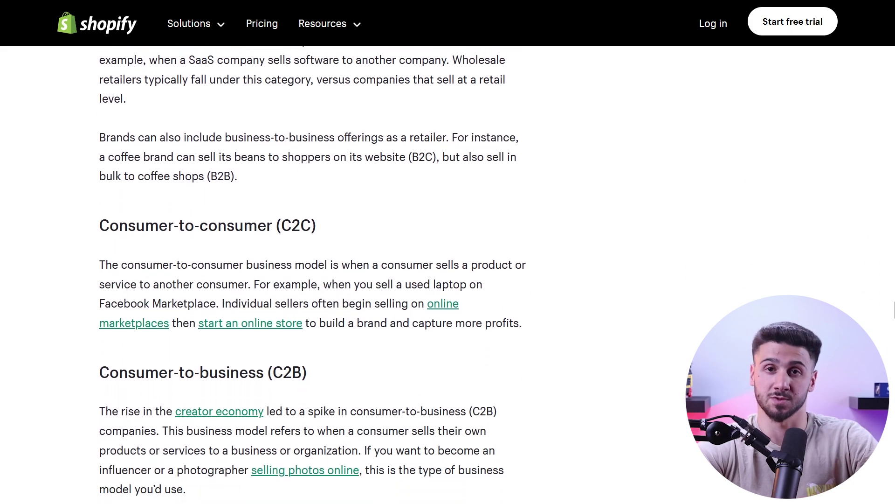
scroll(448, 252, down, 1)
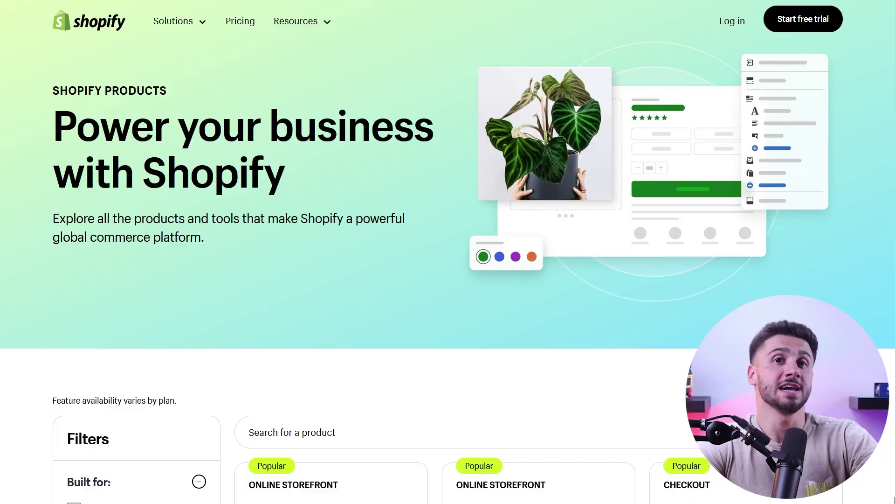
scroll(448, 252, down, 3)
scroll(448, 251, down, 2)
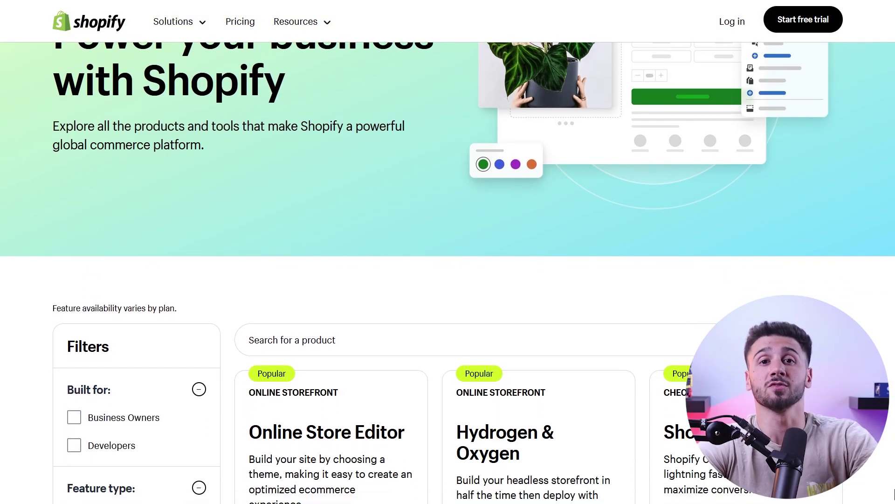
scroll(447, 252, down, 1)
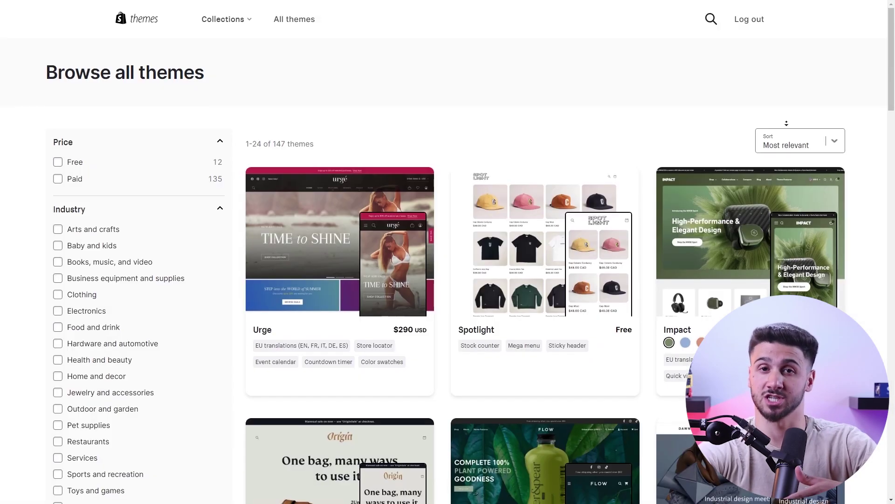
scroll(786, 131, down, 3)
scroll(787, 131, down, 3)
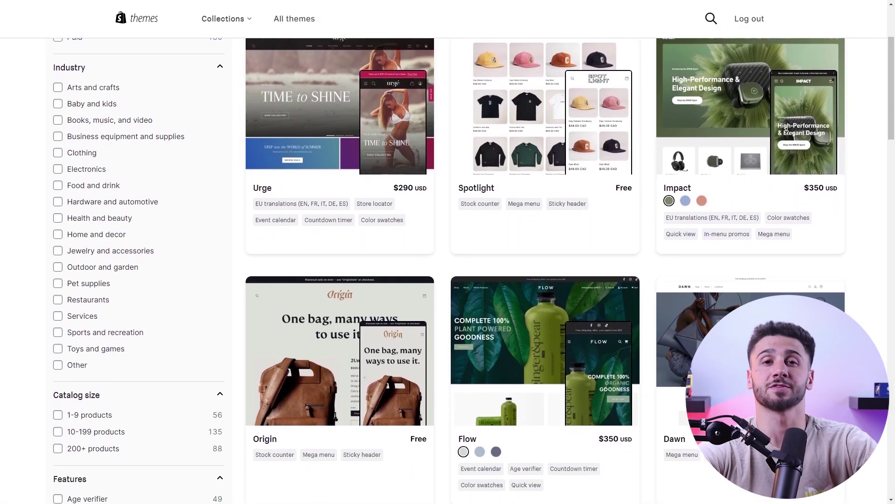
scroll(787, 131, down, 3)
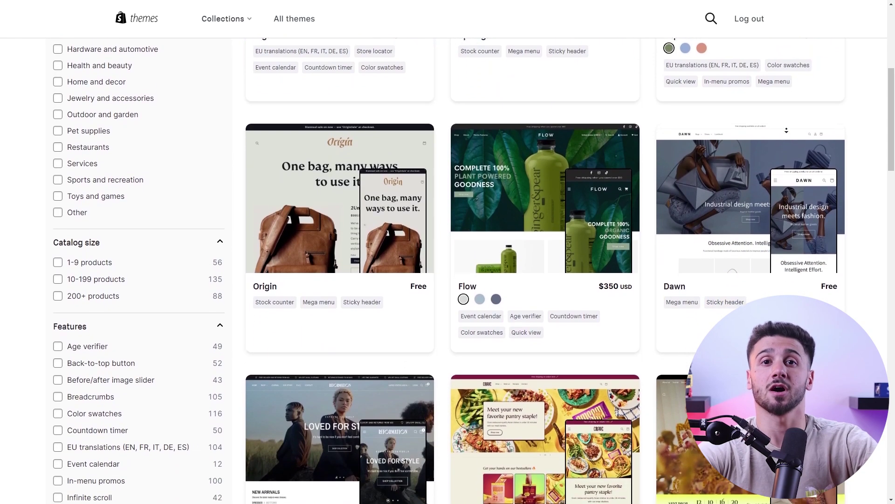
scroll(787, 131, down, 2)
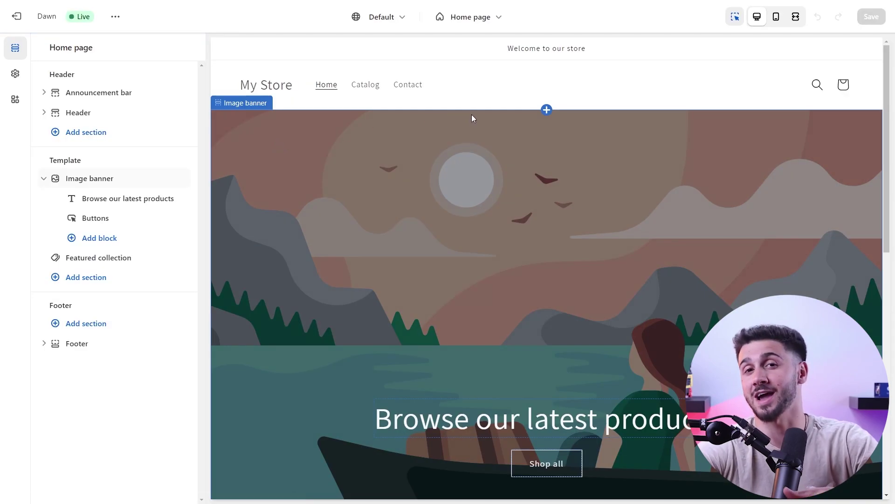
Select the announcement bar and pick the man-by-wooden-wall photo from Men's Fashion free images.
click(491, 52)
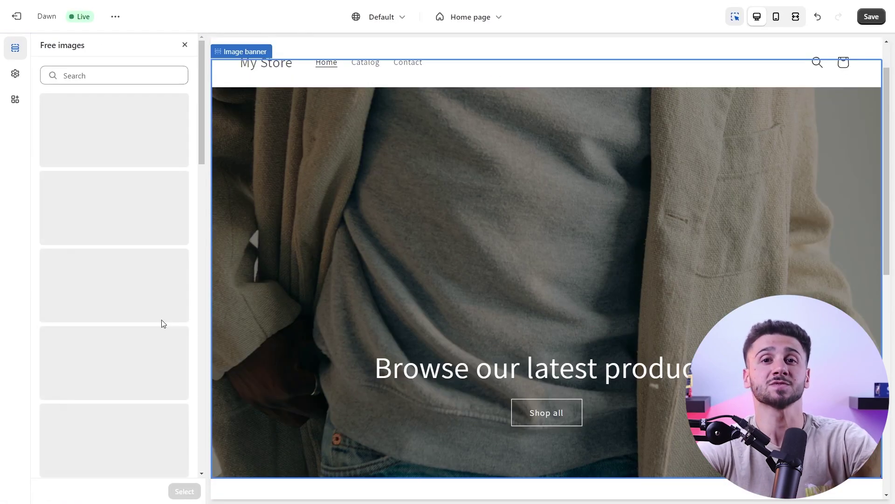
click(162, 322)
scroll(90, 195, down, 5)
scroll(90, 195, down, 10)
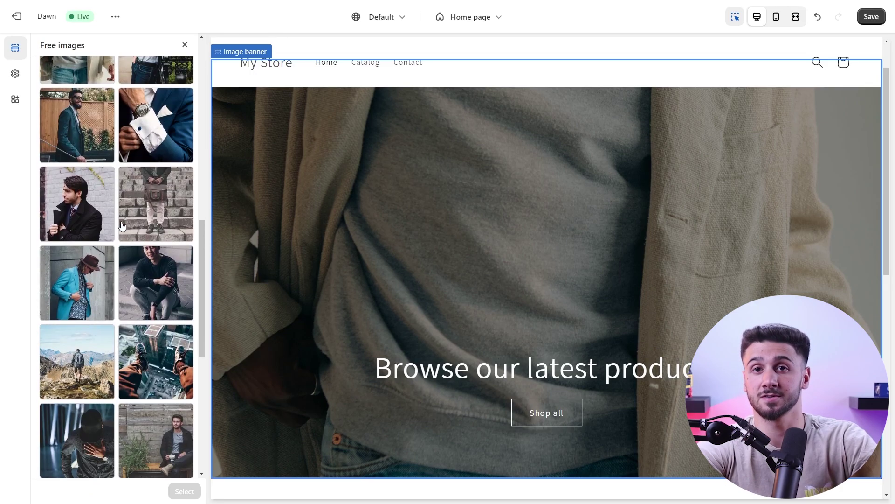
click(154, 200)
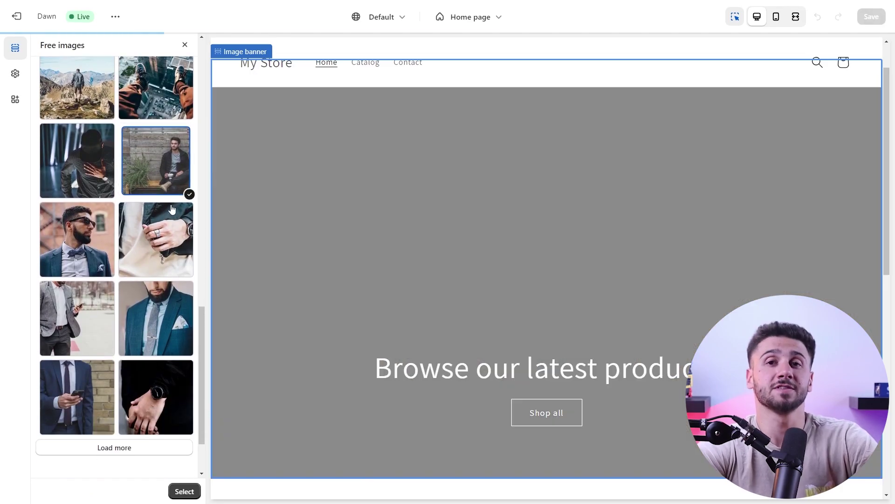
scroll(228, 229, down, 2)
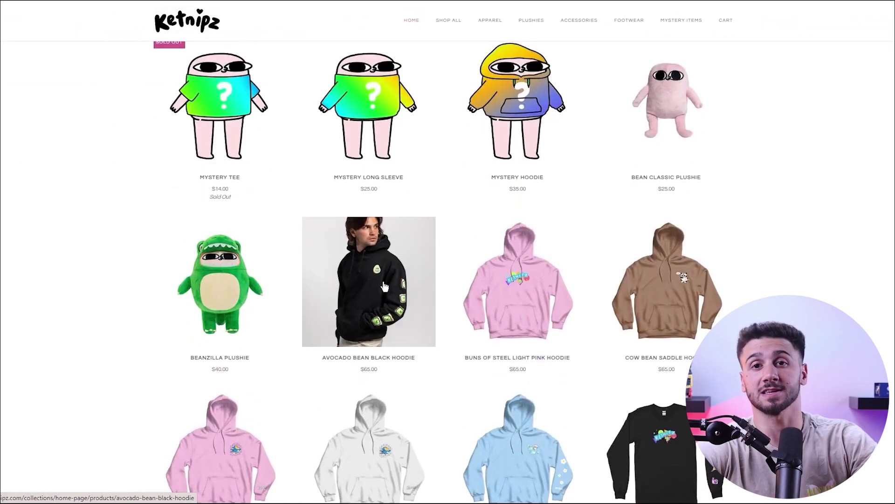
Open the Avocado Bean Black Hoodie page and preview the small guitar image for the second banner.
click(383, 313)
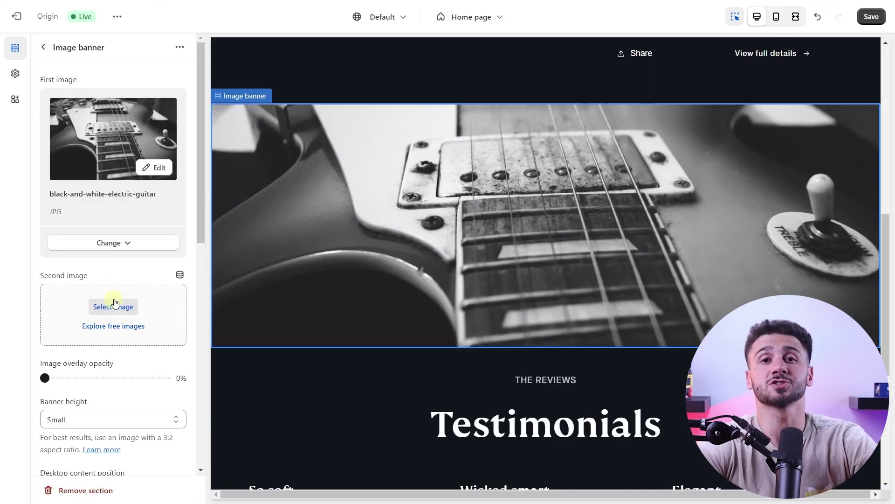
click(114, 305)
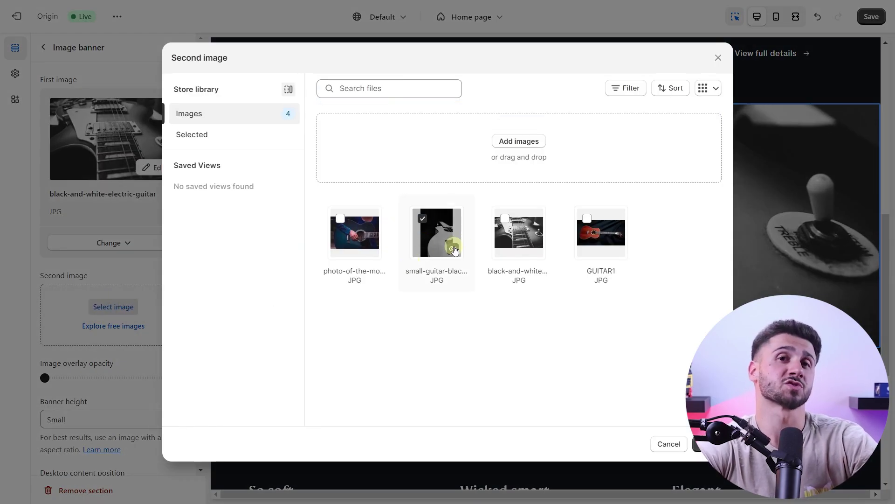
click(454, 248)
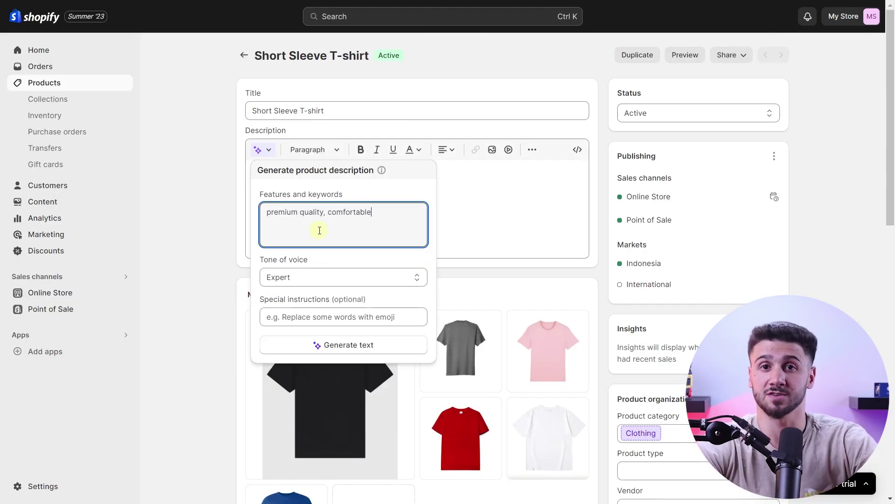
Generate a Persuasive-tone product description and keep it.
click(333, 278)
click(332, 347)
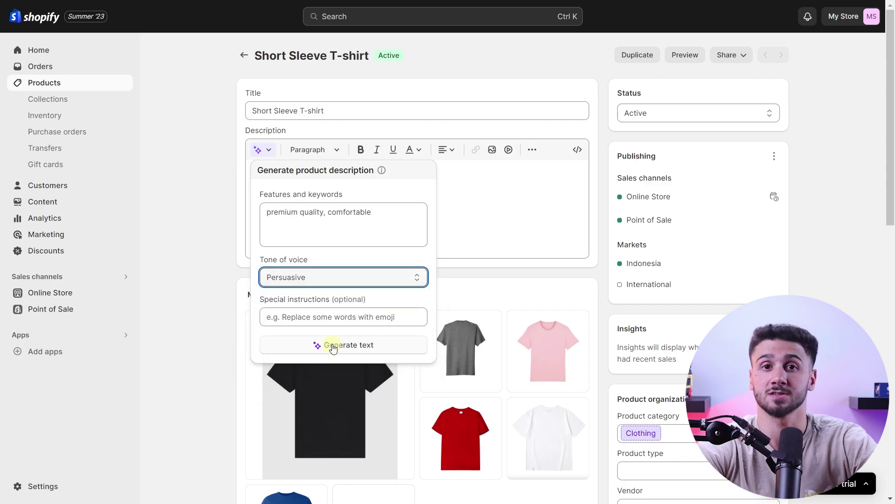
click(333, 345)
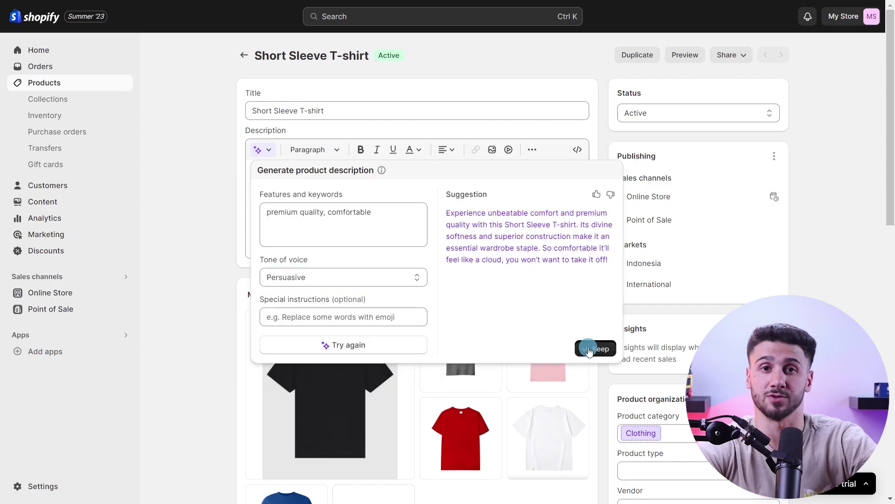
click(589, 350)
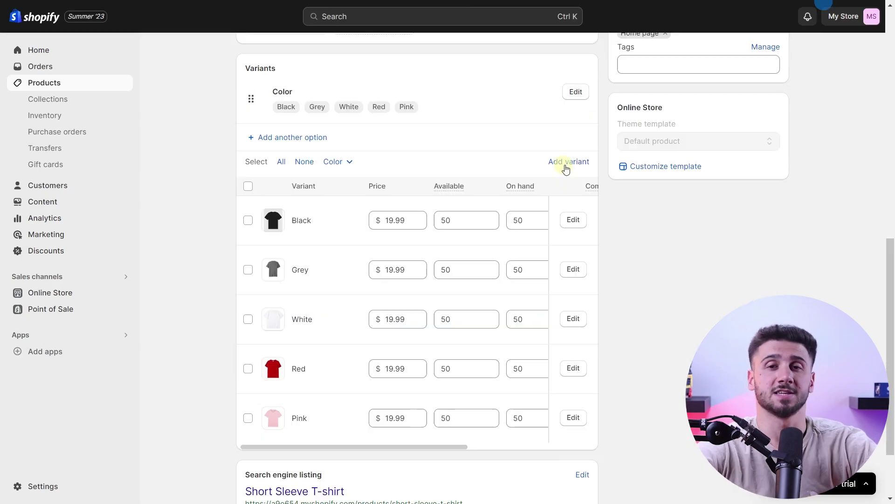
Add Blue as a new Color option value and begin choosing its variant image.
click(574, 97)
click(436, 260)
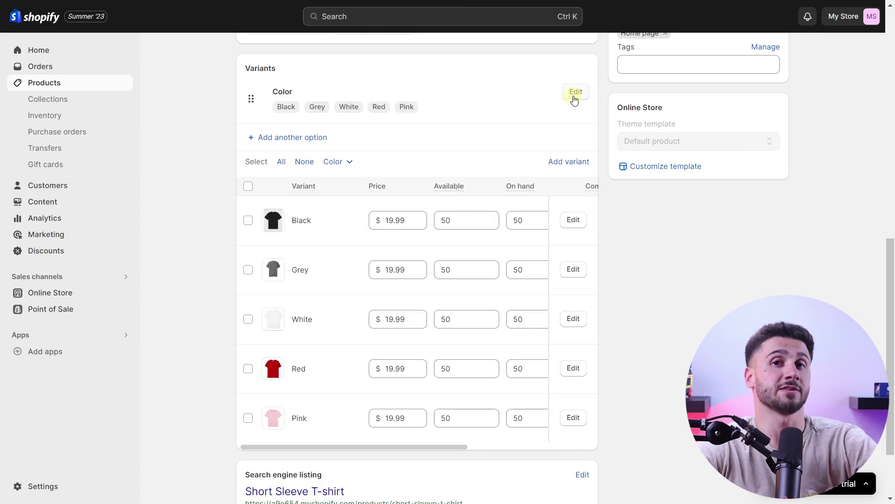
click(575, 93)
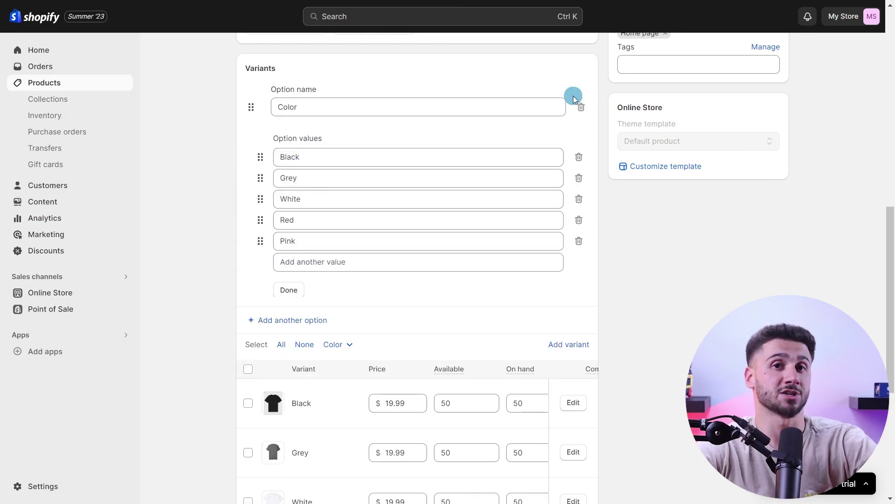
text(Blue)
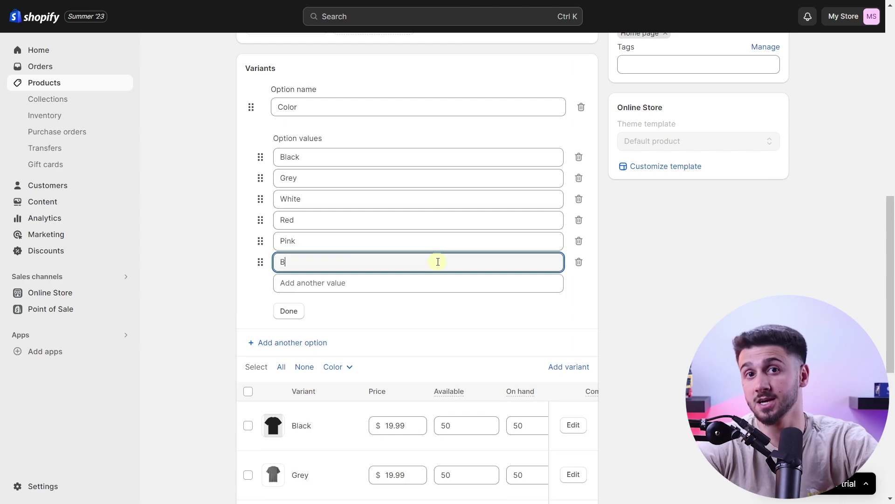
click(289, 312)
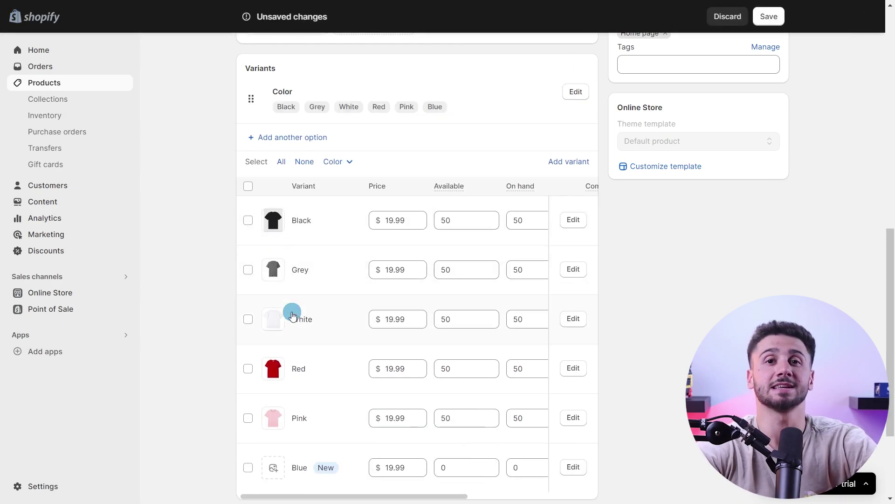
click(275, 463)
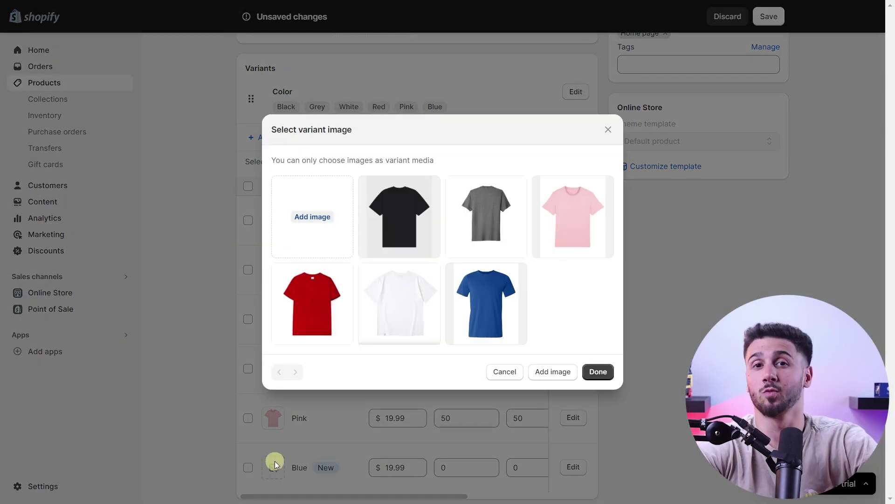
Give the Blue variant the blue tee photo, then open the Hardcover bound notebook page.
click(502, 310)
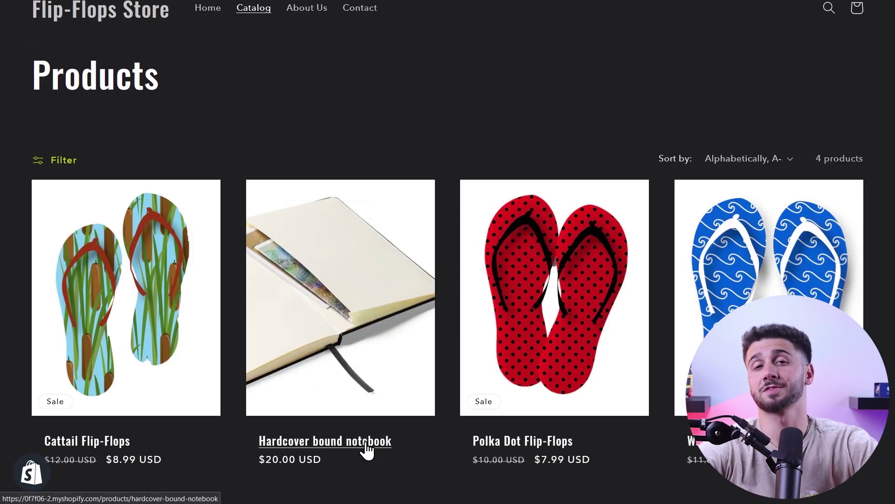
click(363, 444)
scroll(250, 379, down, 4)
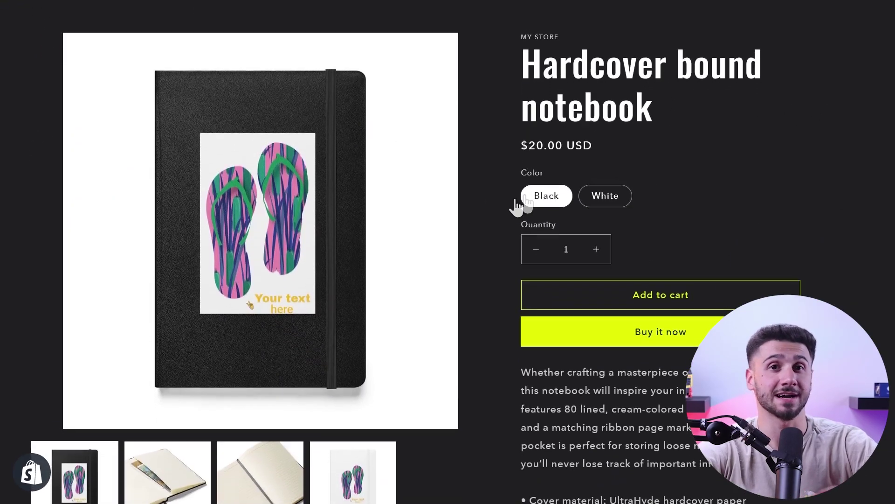
View the notebook's open, next and white gallery photos, then open Polka Dot Flip-Flops.
click(180, 464)
click(289, 469)
click(405, 426)
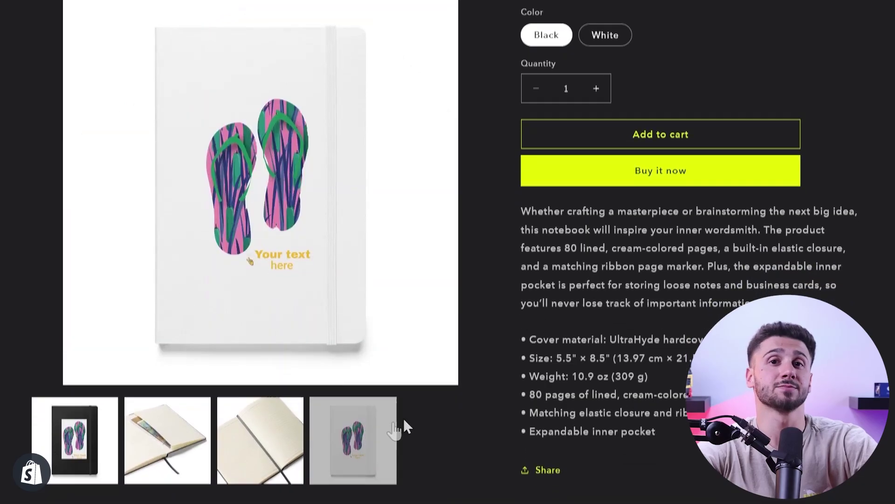
scroll(405, 426, down, 1)
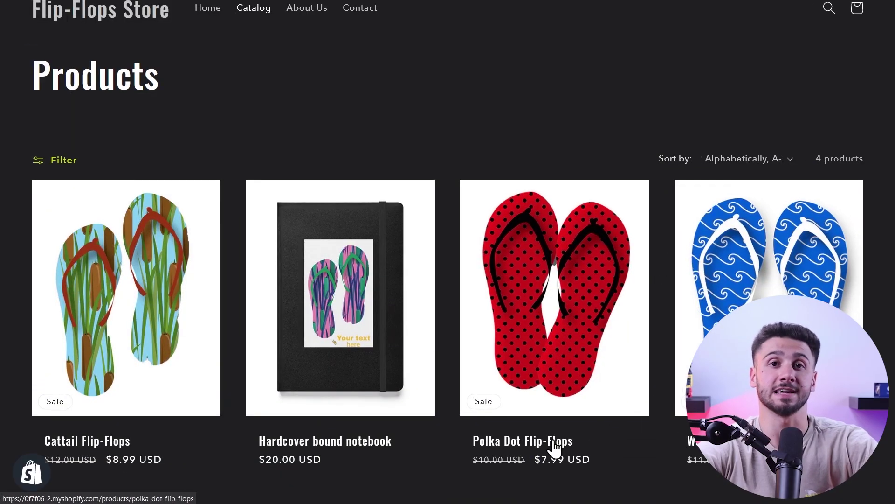
click(555, 445)
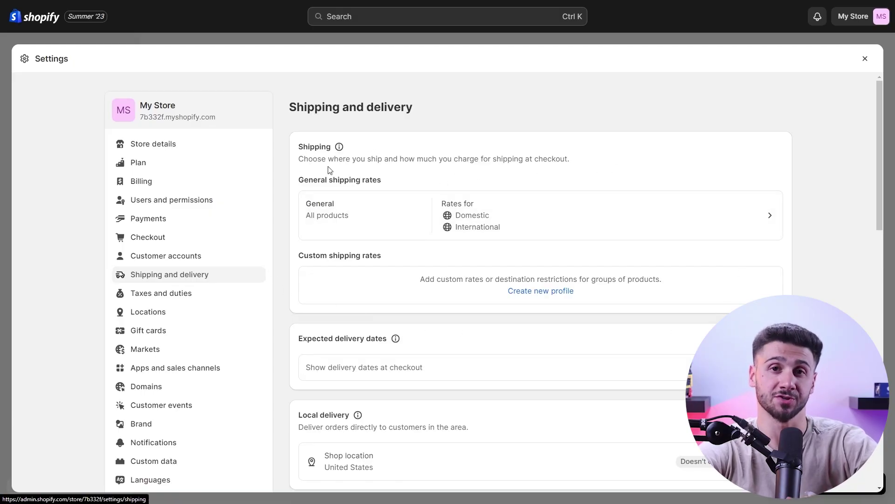
Scroll down the Shipping and delivery page through rates, local delivery and pickup.
scroll(404, 288, down, 3)
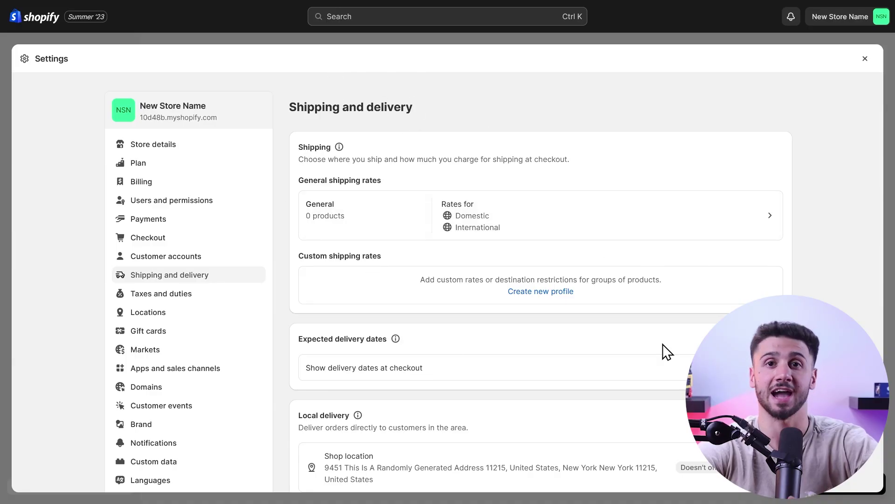
Scroll down to the 'Take the next step with Shopify Fulfillment Network' section.
scroll(843, 247, down, 10)
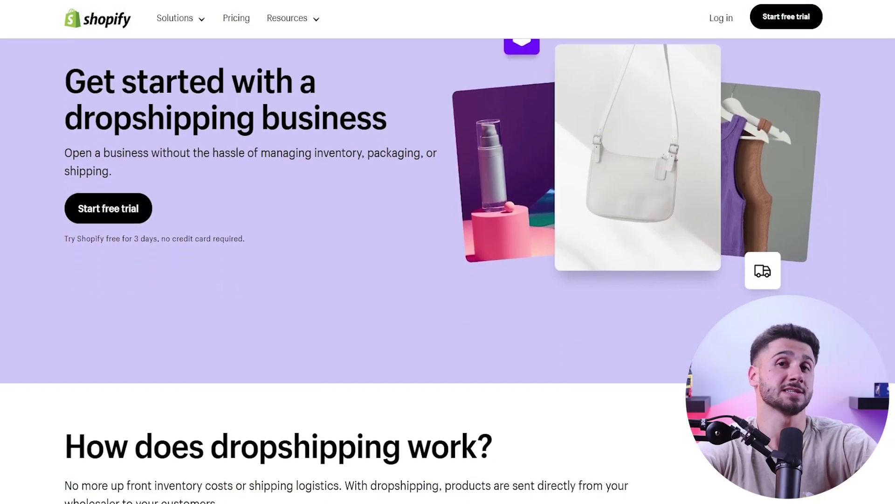
Scroll the dropshipping page, then open the (for testing) Bogus Gateway provider details.
scroll(448, 262, down, 4)
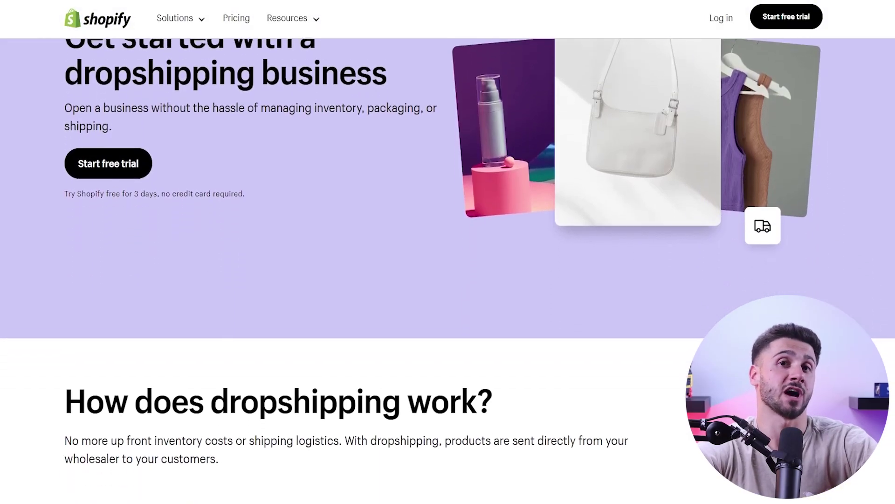
scroll(448, 261, down, 3)
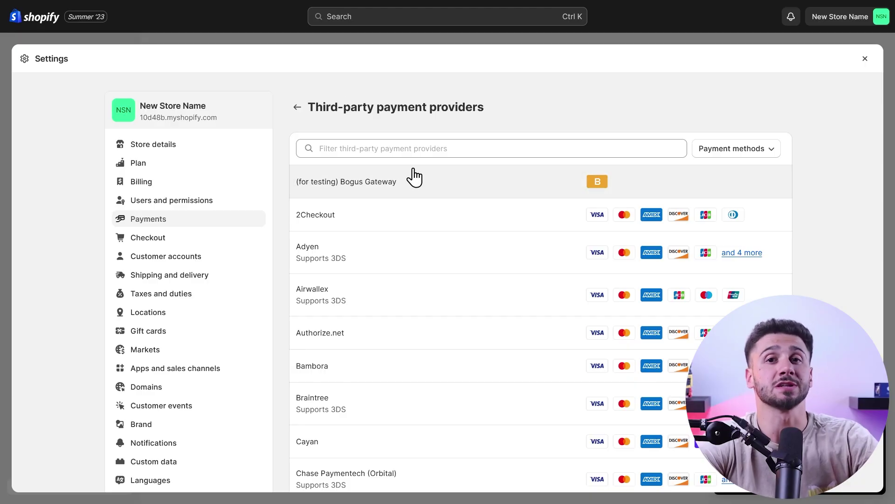
click(433, 184)
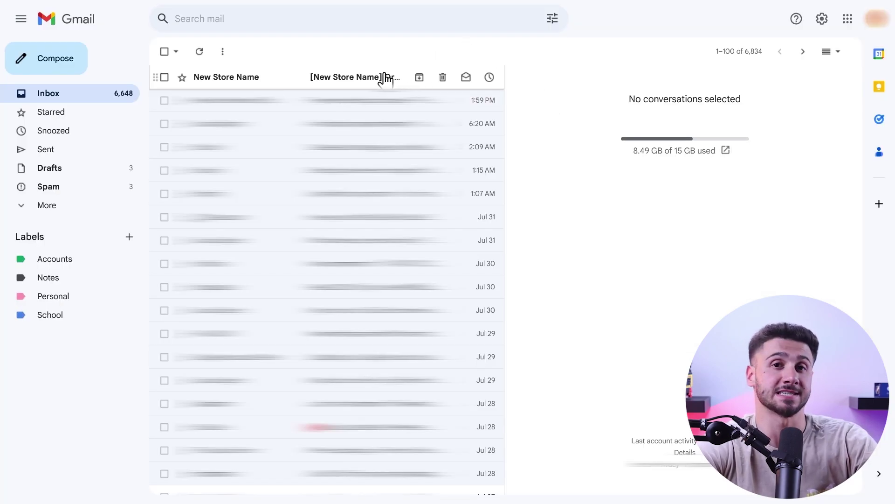
Open the store's order confirmation email in the Gmail inbox and scroll through its order details.
click(385, 80)
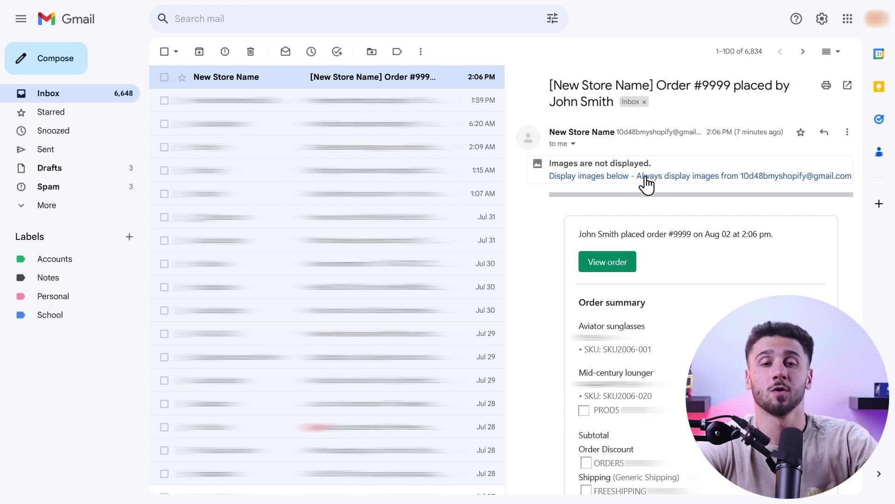
scroll(799, 286, down, 3)
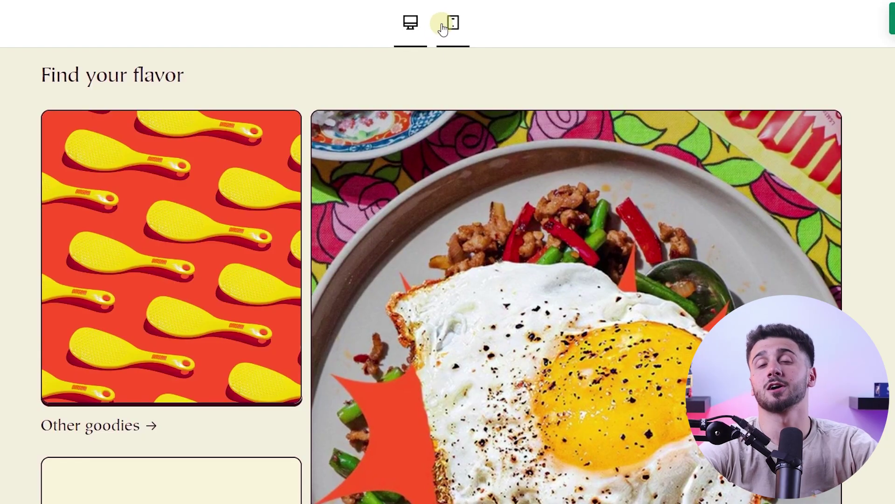
Preview the storefront's mobile layout past the flavor collections and meal starters to the newsletter signup.
click(443, 26)
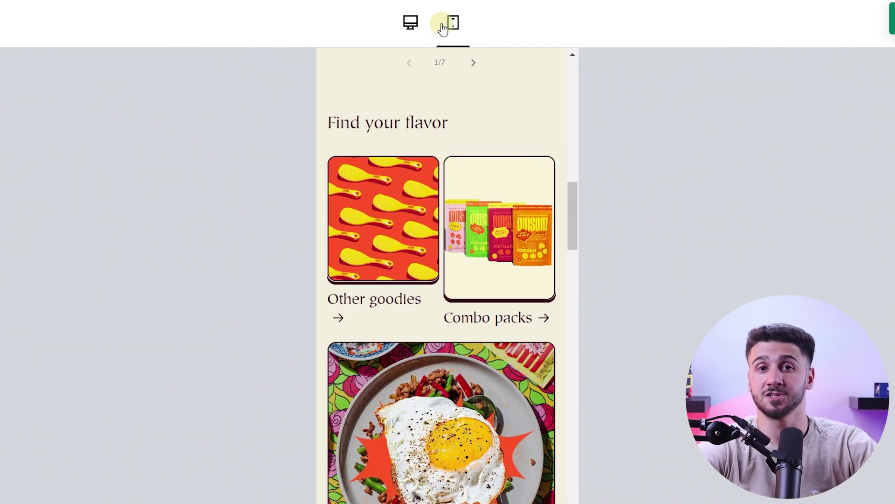
scroll(481, 248, down, 8)
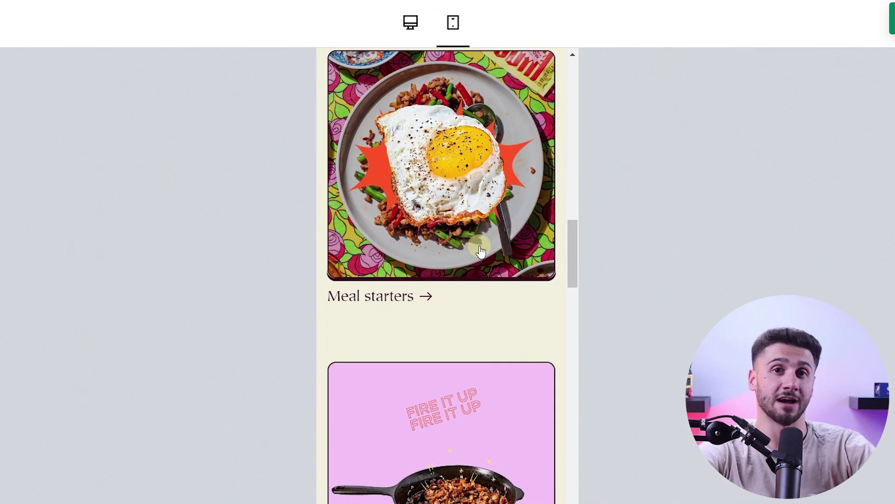
scroll(480, 251, down, 9)
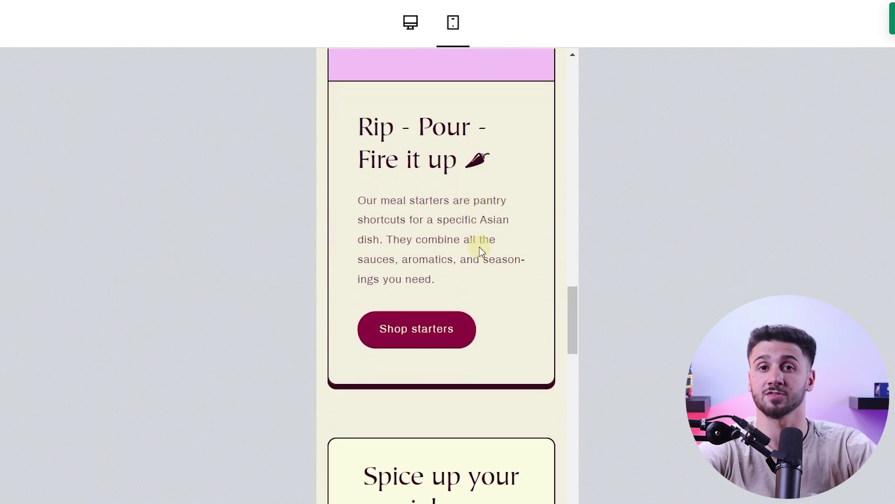
scroll(482, 251, down, 5)
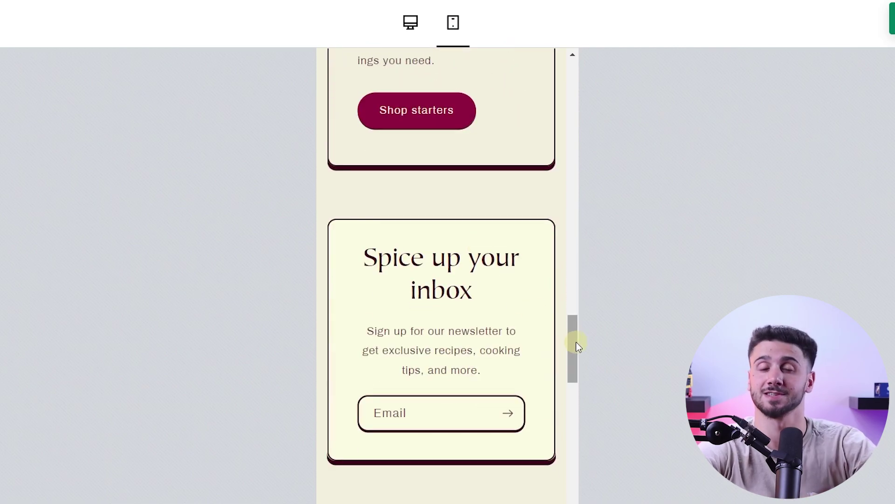